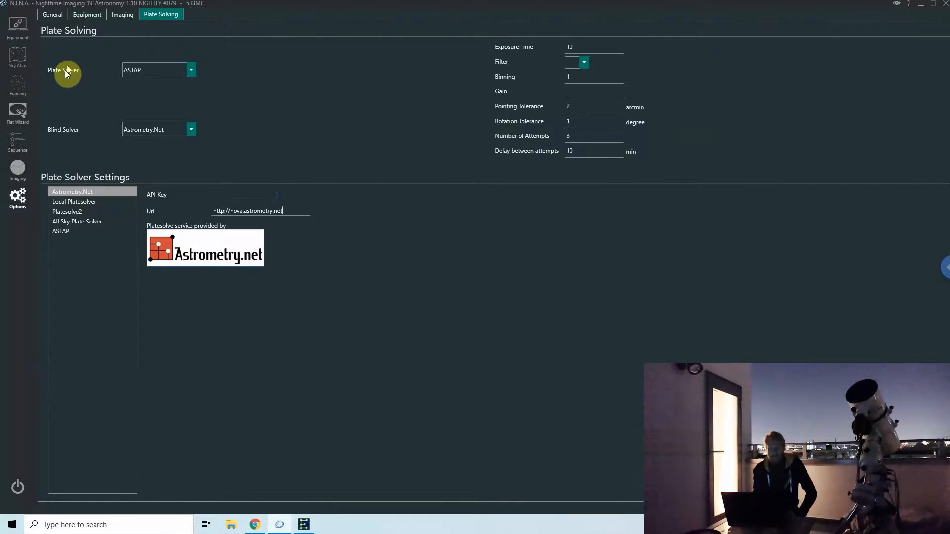
Step: Review the solvers available for the main Plate Solver setting
{"action": "left_click", "coordinate": [191, 72]}
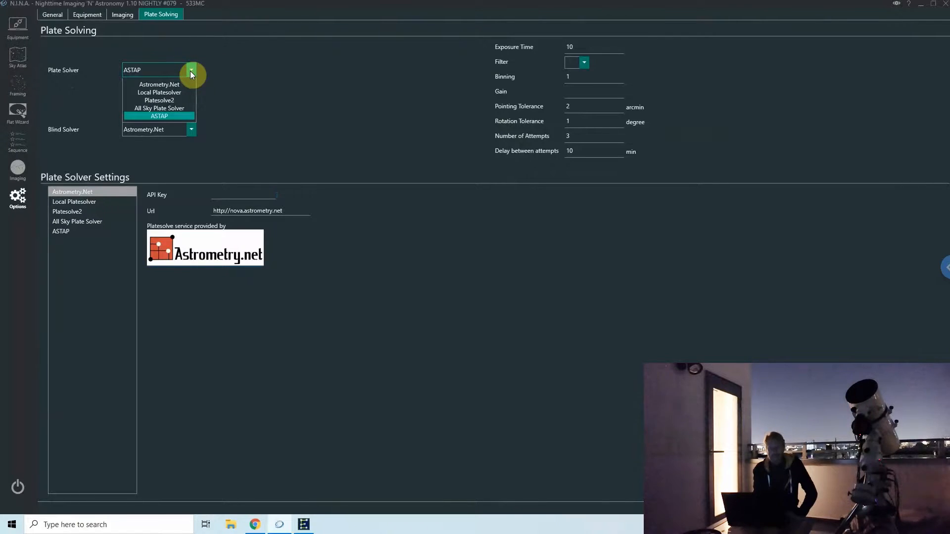
{"action": "left_click", "coordinate": [190, 70]}
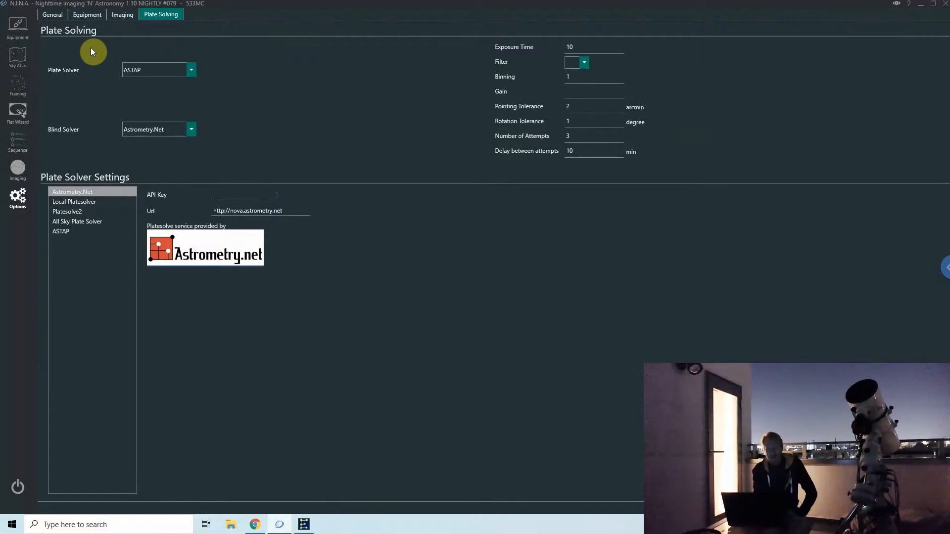
Step: Examine the equipment options for the telescope's focal length, focal ratio and settle time, plus the camera's pixel size and advanced settings
{"action": "left_click", "coordinate": [85, 17]}
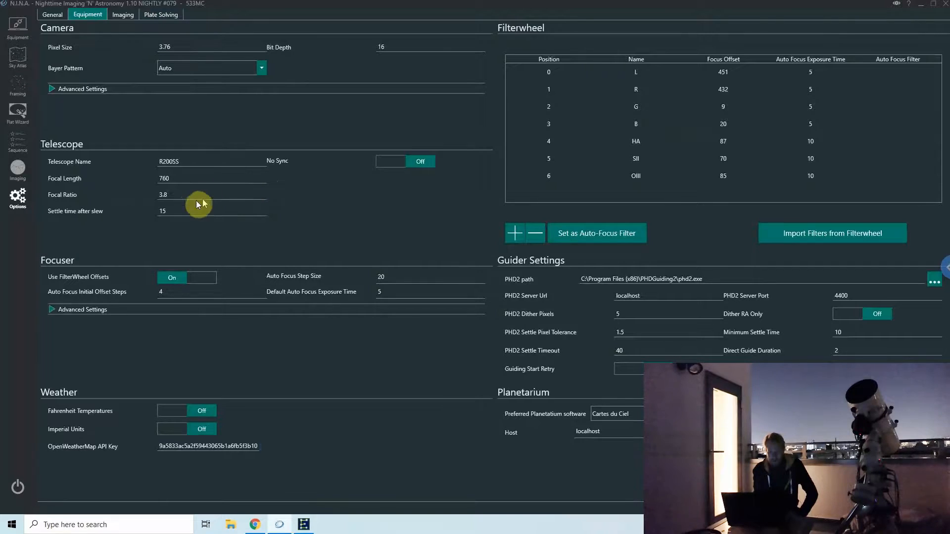
{"action": "left_click", "coordinate": [183, 211]}
{"action": "double_click", "coordinate": [183, 211]}
{"action": "left_click", "coordinate": [184, 211]}
{"action": "double_click", "coordinate": [177, 175]}
{"action": "left_click", "coordinate": [173, 196]}
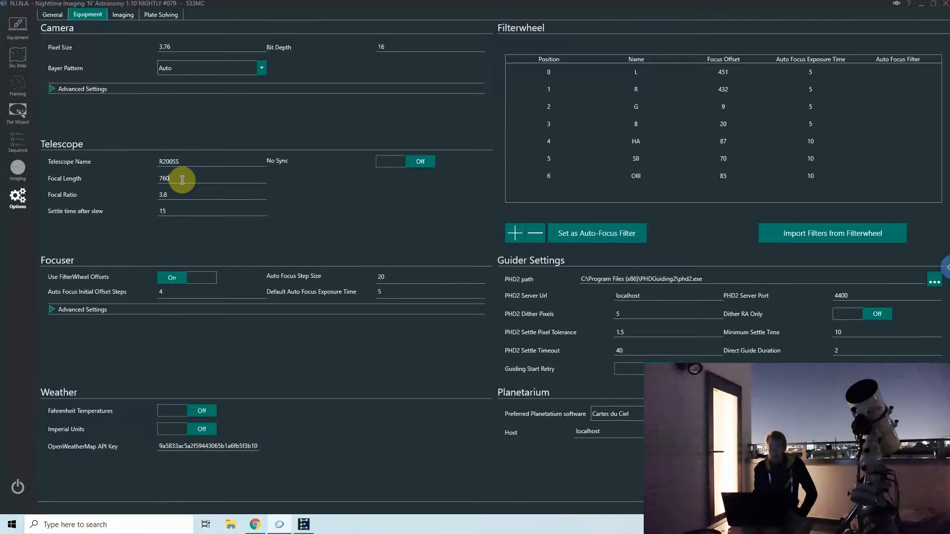
{"action": "left_click", "coordinate": [188, 48]}
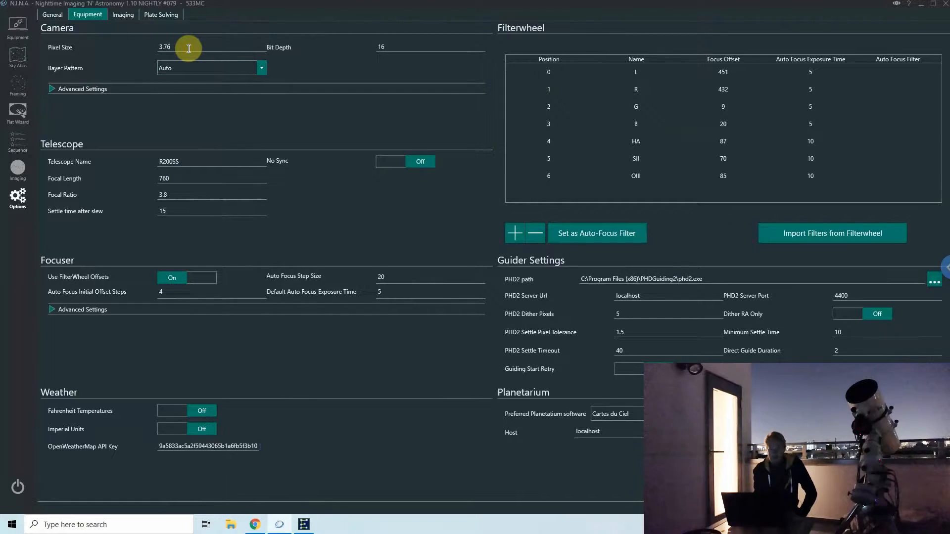
{"action": "left_click", "coordinate": [73, 91]}
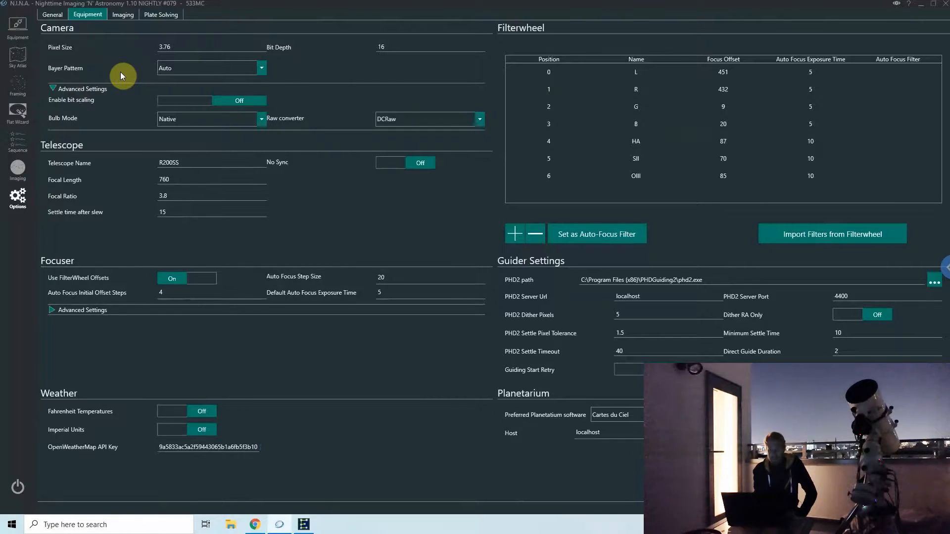
{"action": "left_click", "coordinate": [71, 89]}
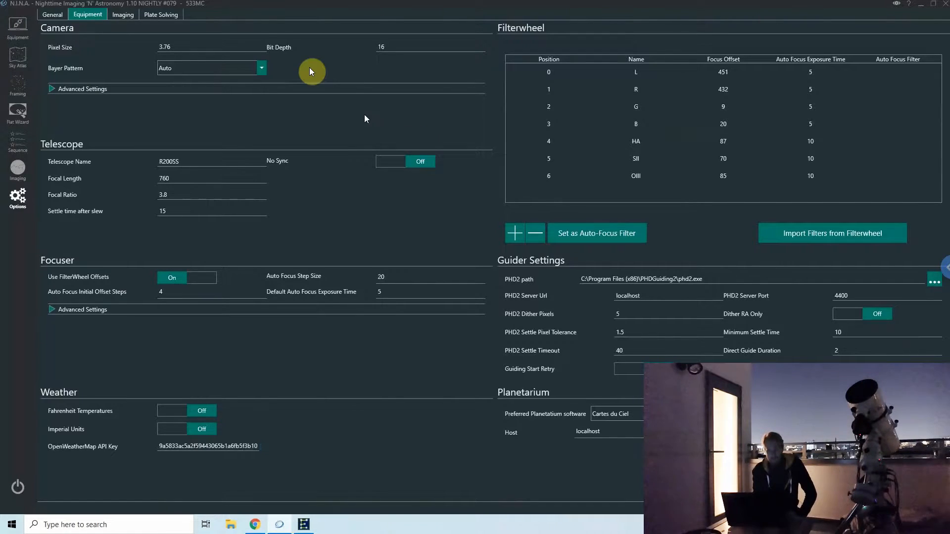
Step: Return to the plate solving options and check the solver choices again, leaving the selection as it is
{"action": "left_click", "coordinate": [169, 13]}
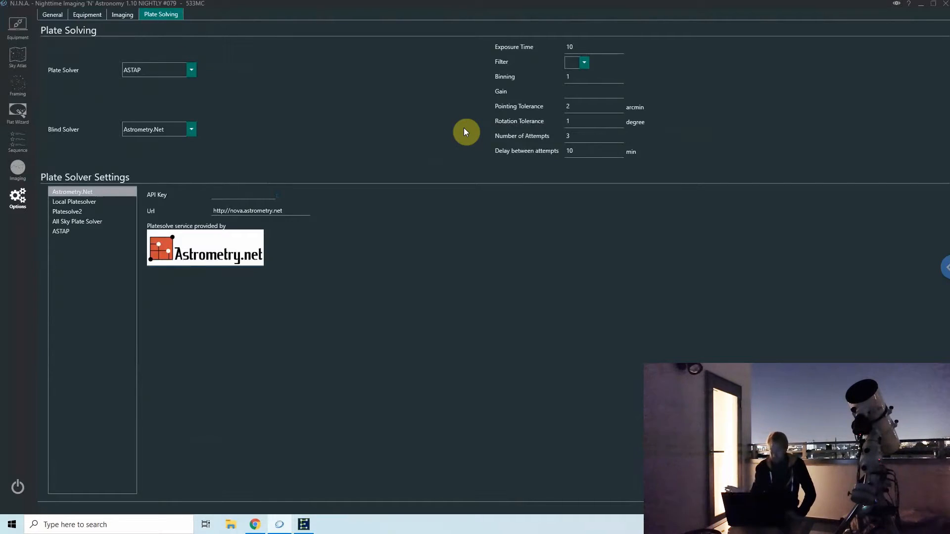
{"action": "left_click", "coordinate": [184, 72]}
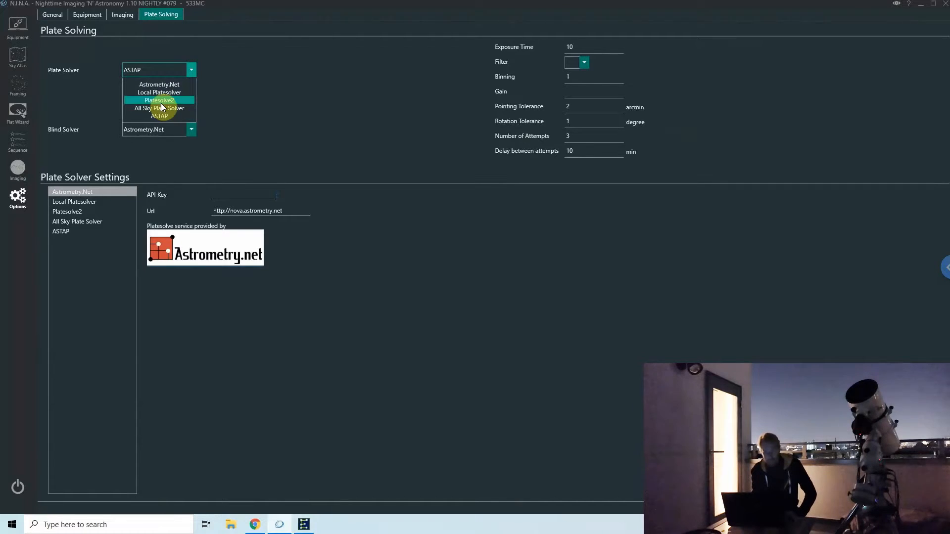
{"action": "left_click", "coordinate": [188, 73]}
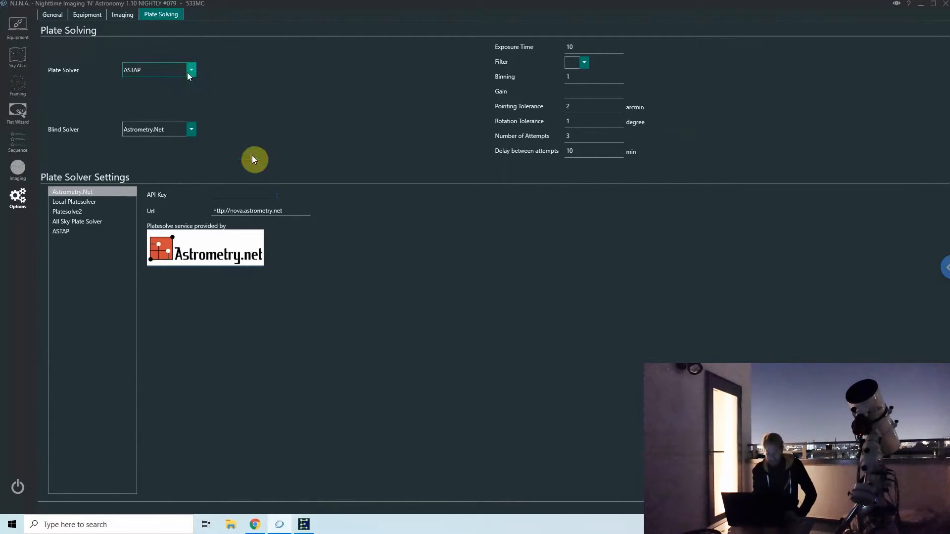
Step: Switch to Chrome, run the downloaded astap_setup (5).exe despite the SmartScreen block, and allow it to make changes to the device
{"action": "mouse_move", "coordinate": [260, 527]}
{"action": "left_click", "coordinate": [258, 526]}
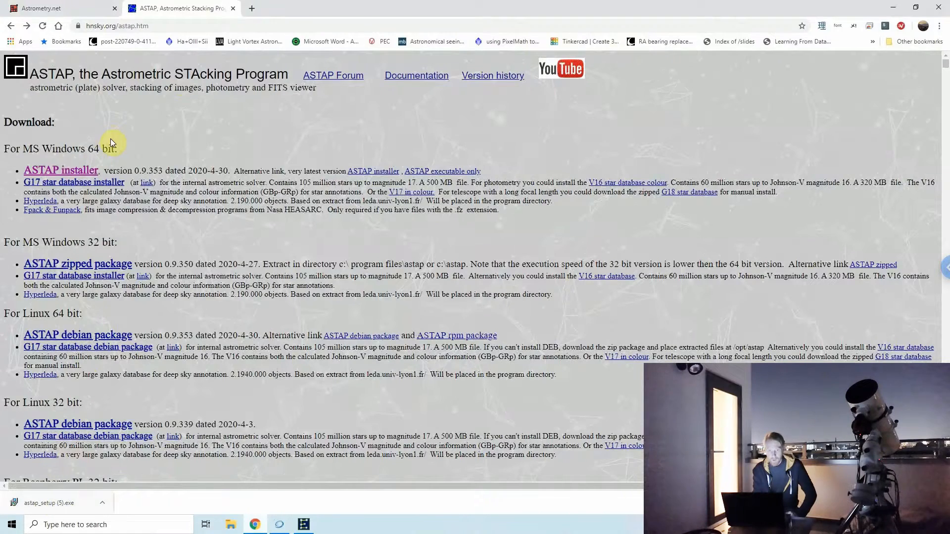
{"action": "left_click", "coordinate": [55, 503]}
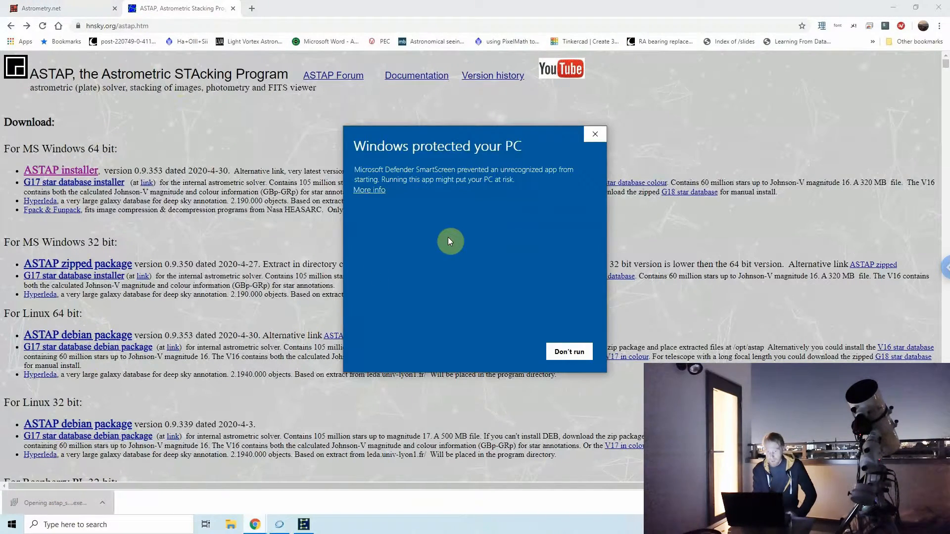
{"action": "left_click", "coordinate": [372, 193]}
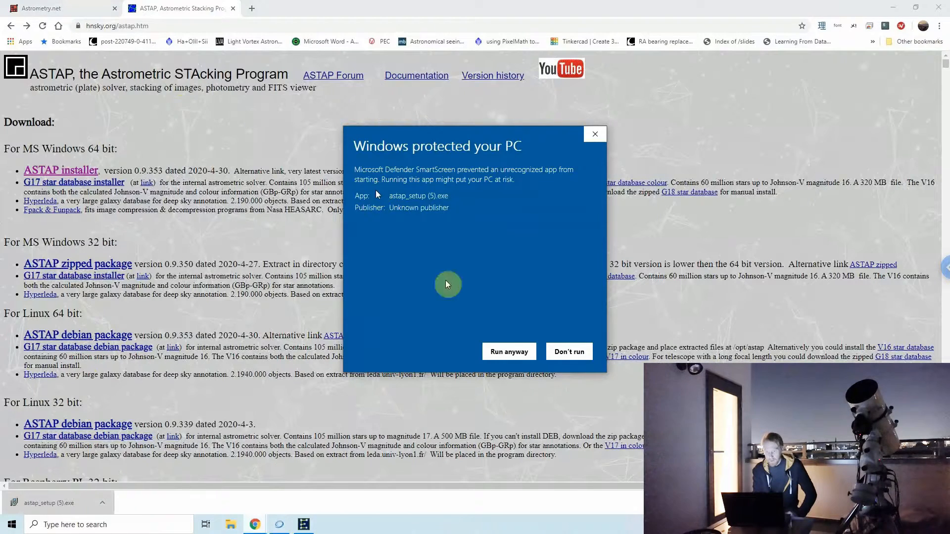
{"action": "left_click", "coordinate": [506, 352]}
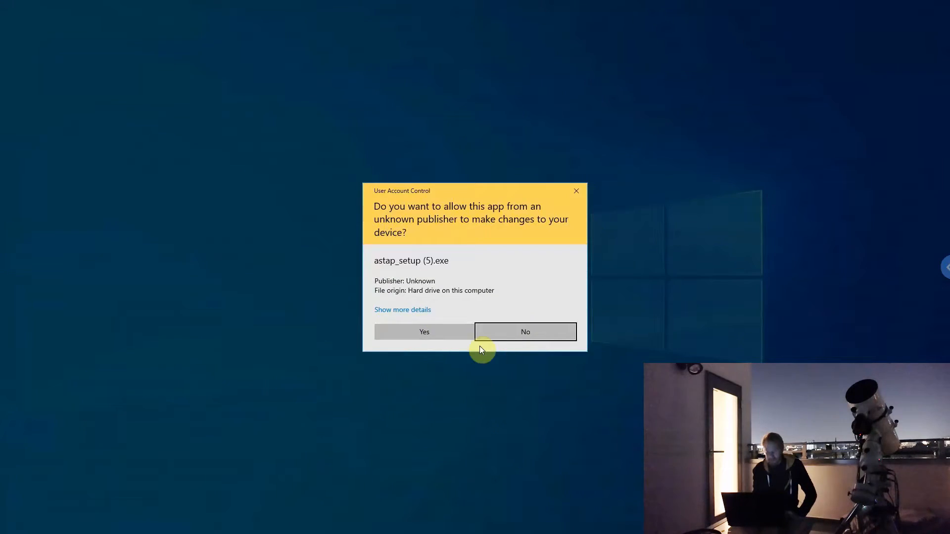
{"action": "left_click", "coordinate": [435, 328]}
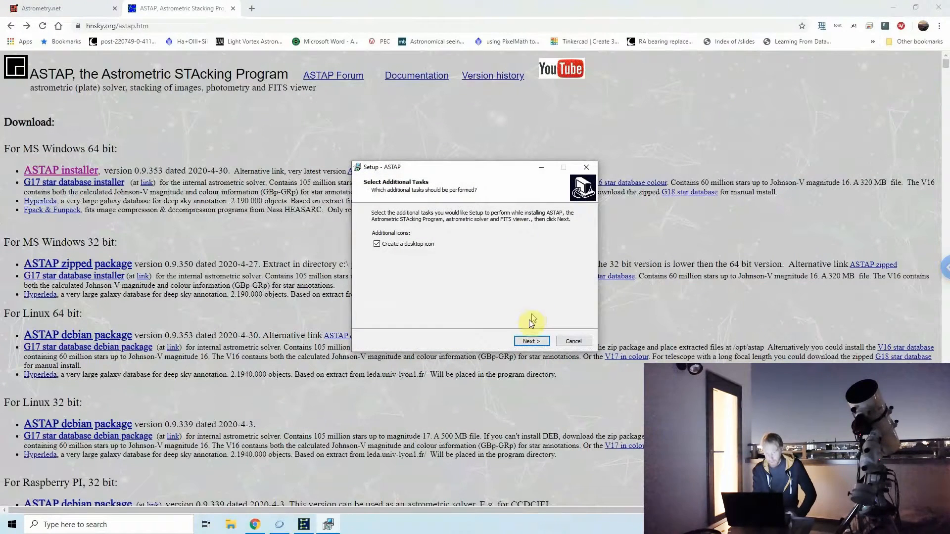
Step: Install ASTAP with a desktop icon and finish the setup without launching the program
{"action": "left_click", "coordinate": [529, 341]}
{"action": "left_click", "coordinate": [528, 341]}
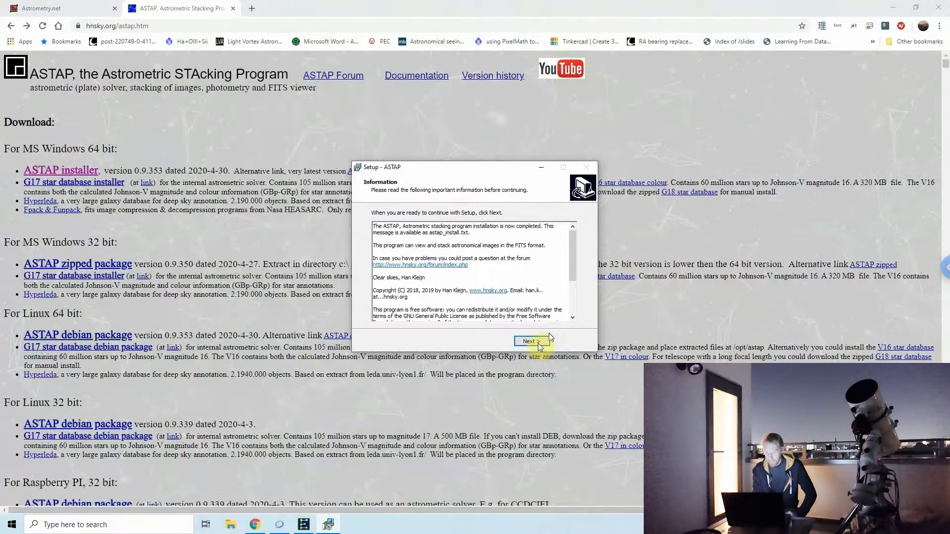
{"action": "left_click", "coordinate": [535, 343]}
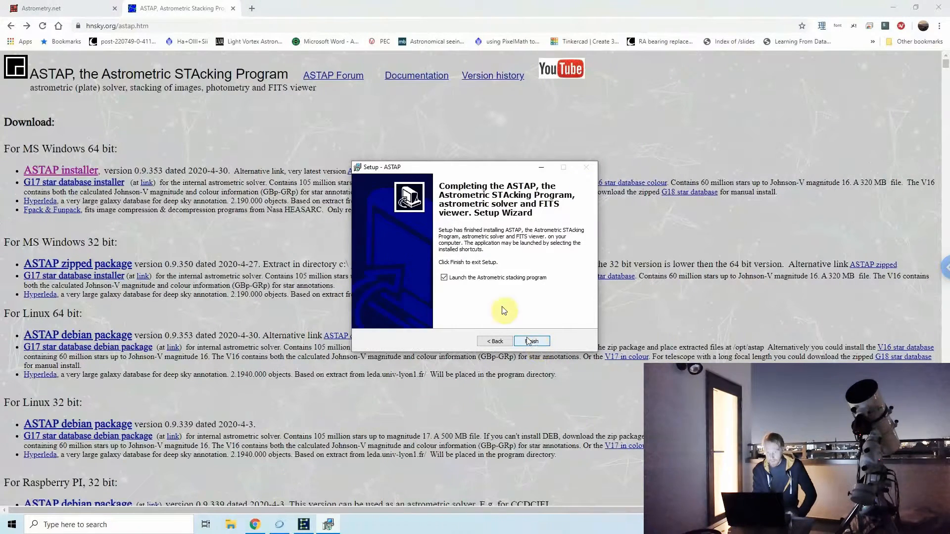
{"action": "left_click", "coordinate": [466, 278]}
{"action": "left_click", "coordinate": [533, 340]}
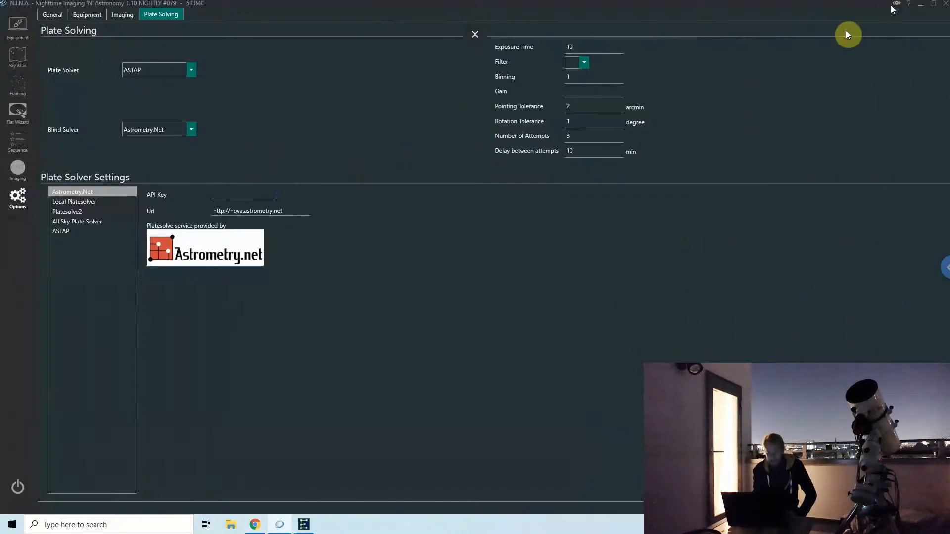
Step: Return to N.I.N.A. and inspect the ASTAP solver settings, especially the ASTAP location path
{"action": "left_click", "coordinate": [893, 7]}
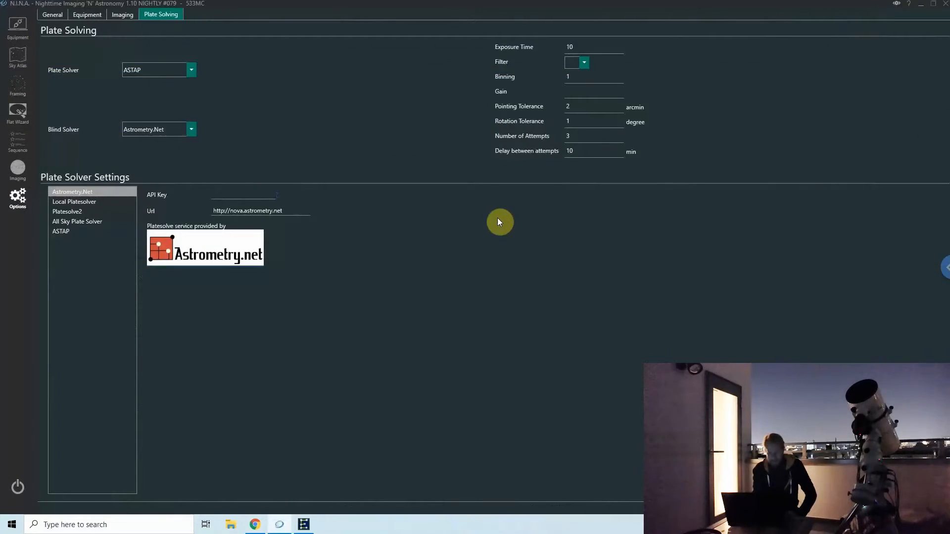
{"action": "left_click", "coordinate": [73, 232]}
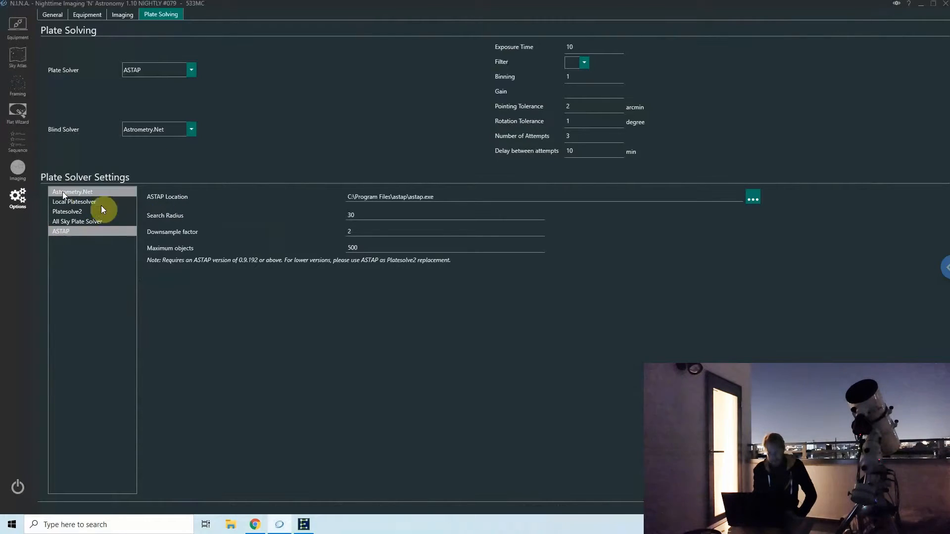
{"action": "left_click", "coordinate": [457, 198]}
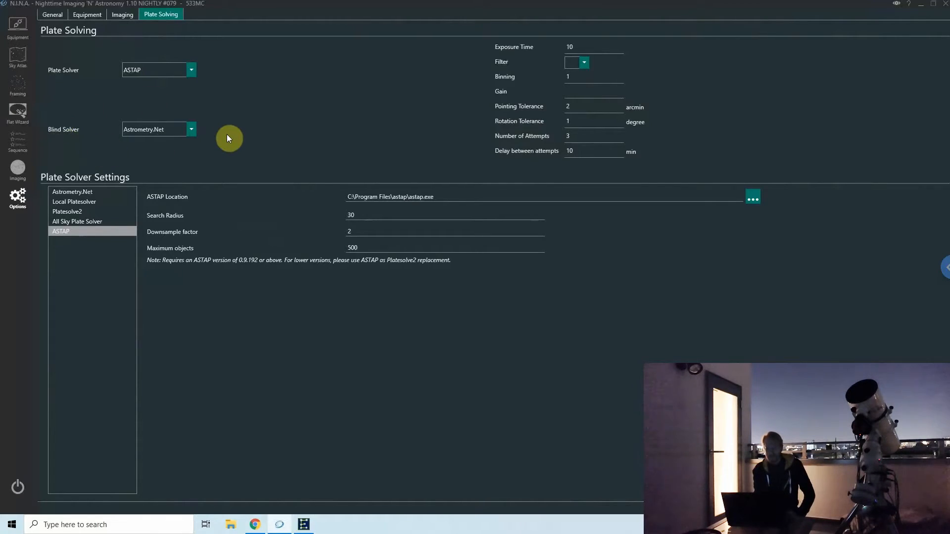
Step: Inspect the Astrometry.Net solver settings, visit the nova.astrometry.net page in Chrome, and return to the API Key field in N.I.N.A
{"action": "left_click", "coordinate": [91, 192]}
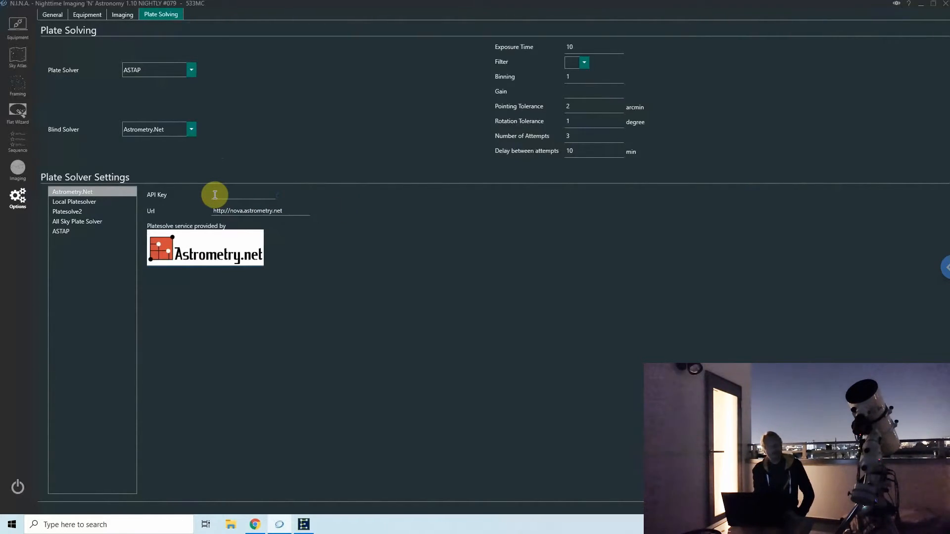
{"action": "left_click", "coordinate": [255, 525]}
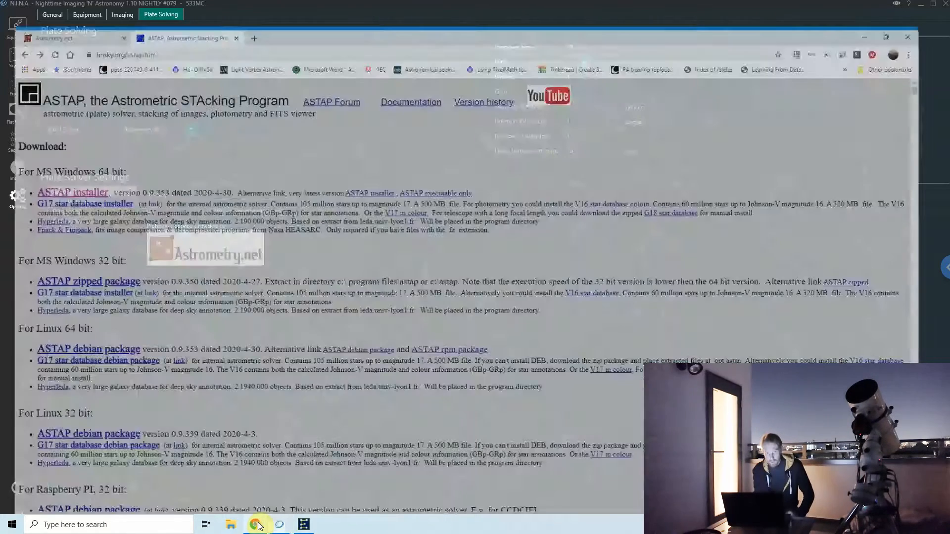
{"action": "left_click", "coordinate": [43, 6]}
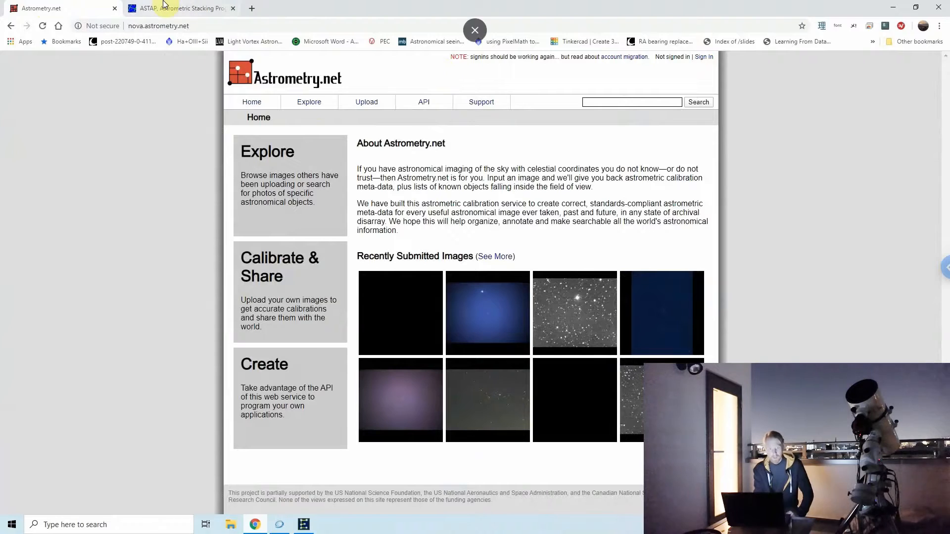
{"action": "left_click", "coordinate": [278, 527]}
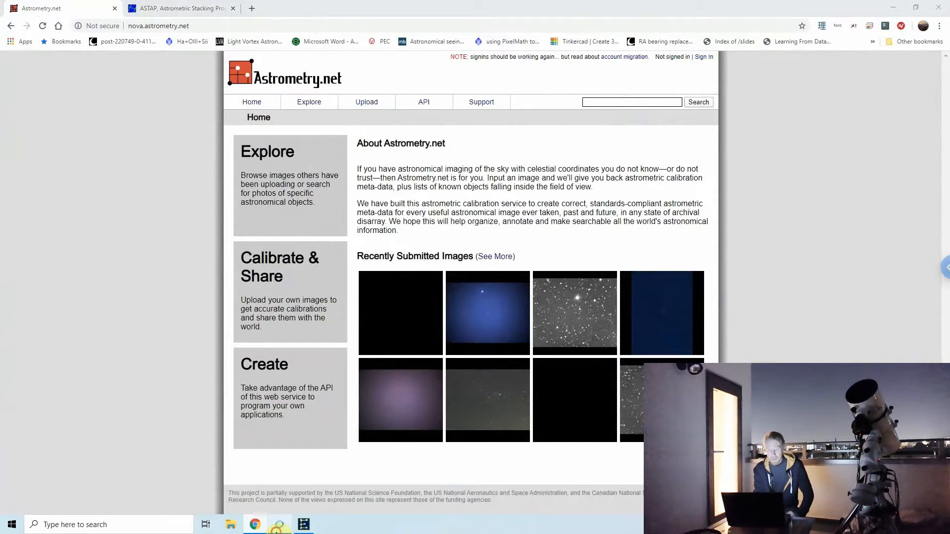
{"action": "left_click", "coordinate": [236, 195]}
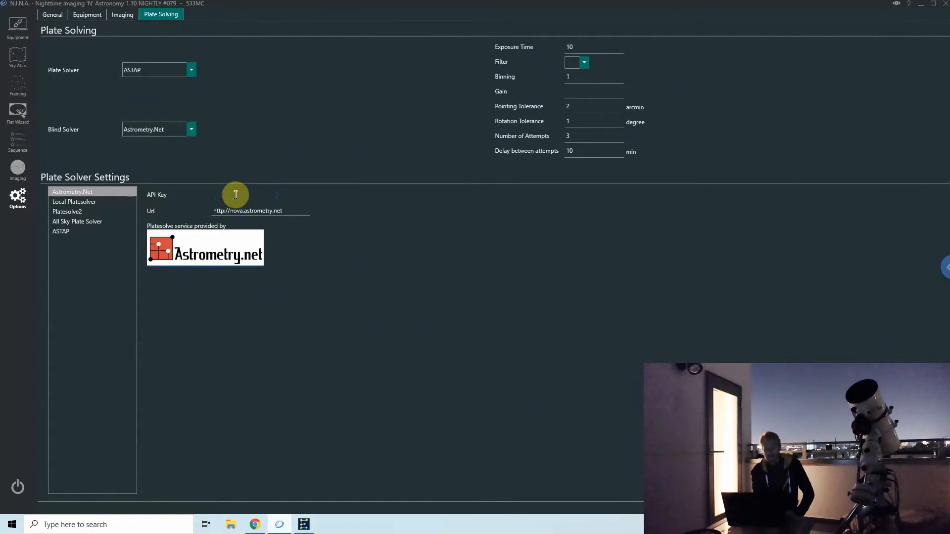
Step: Review the settings of Platesolve2, All Sky Plate Solver and Local Platesolver, ending on Astrometry.Net
{"action": "left_click", "coordinate": [81, 210]}
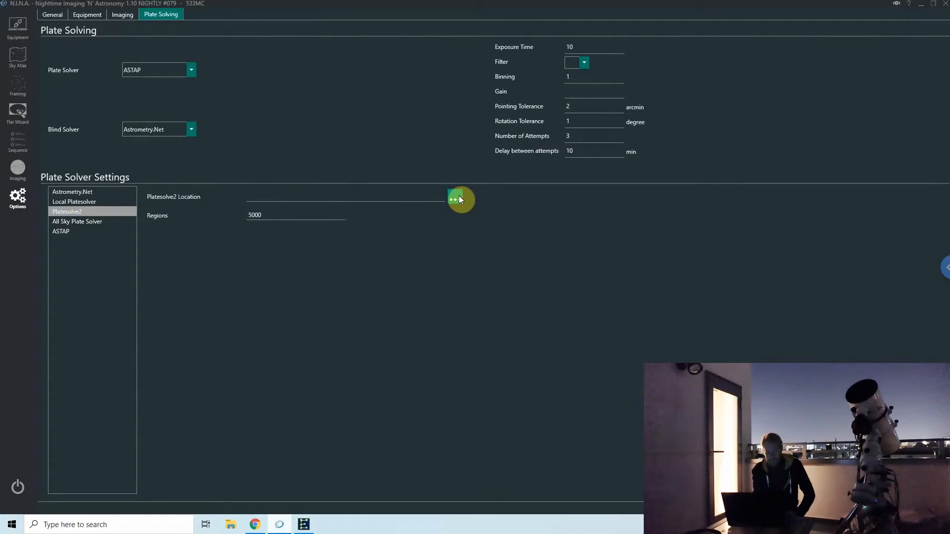
{"action": "left_click", "coordinate": [106, 224]}
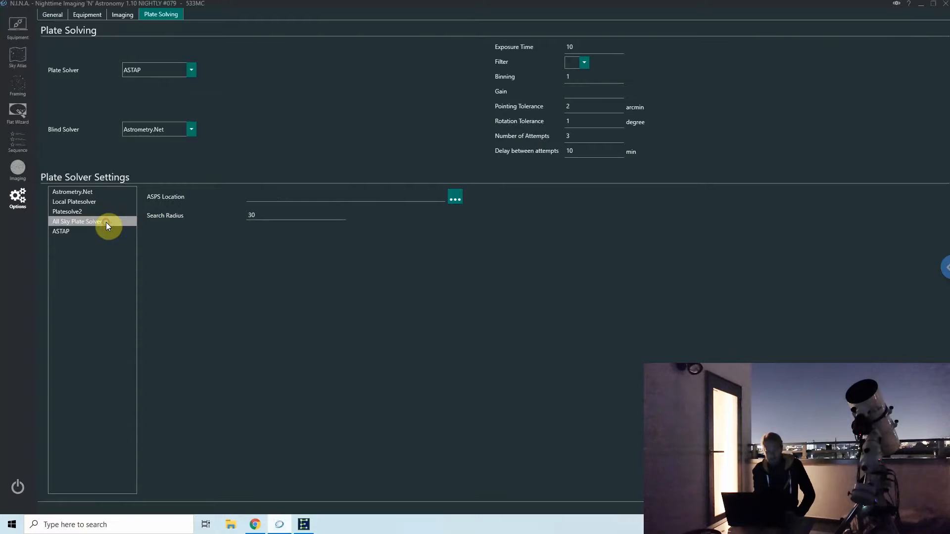
{"action": "left_click", "coordinate": [64, 203]}
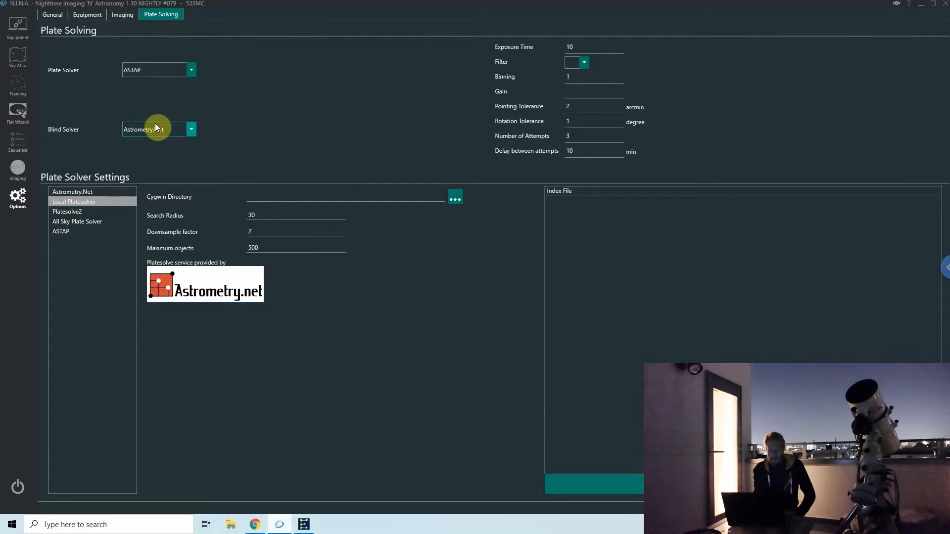
{"action": "left_click", "coordinate": [97, 193]}
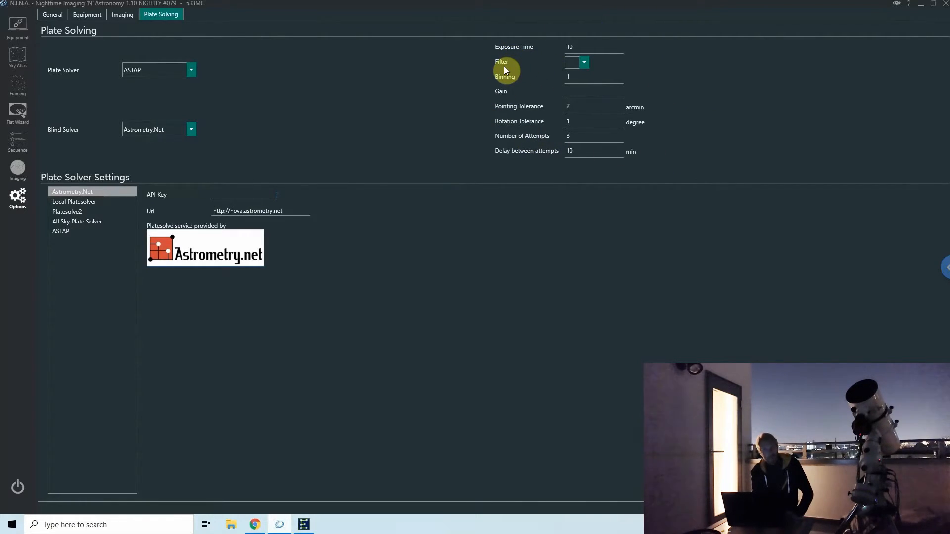
Step: Check the plate solving gain field and the available filter choices without selecting a filter
{"action": "left_click", "coordinate": [597, 91]}
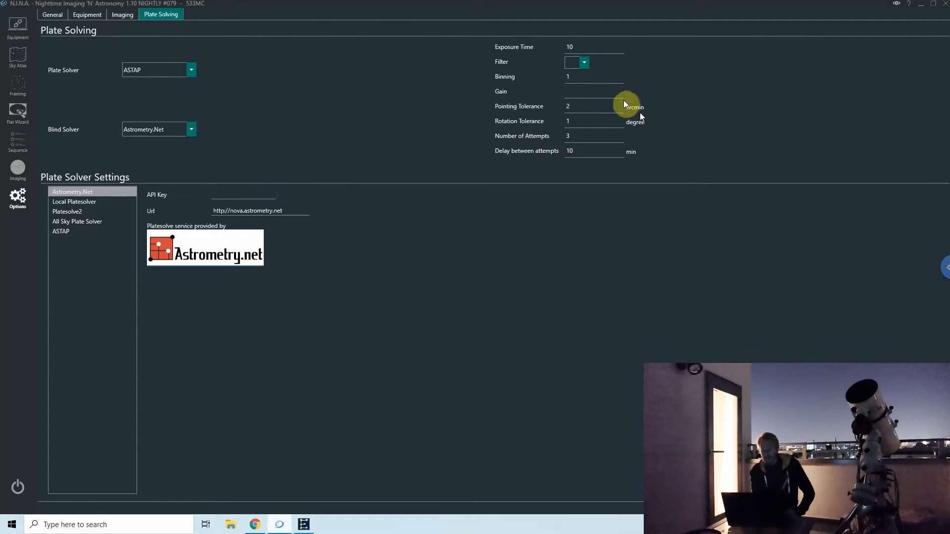
{"action": "left_click", "coordinate": [579, 62]}
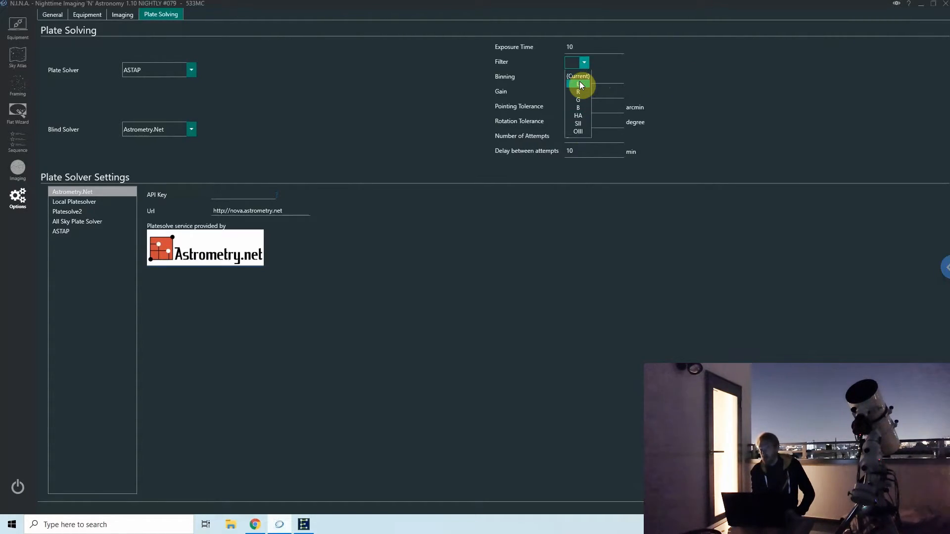
{"action": "left_click", "coordinate": [705, 56]}
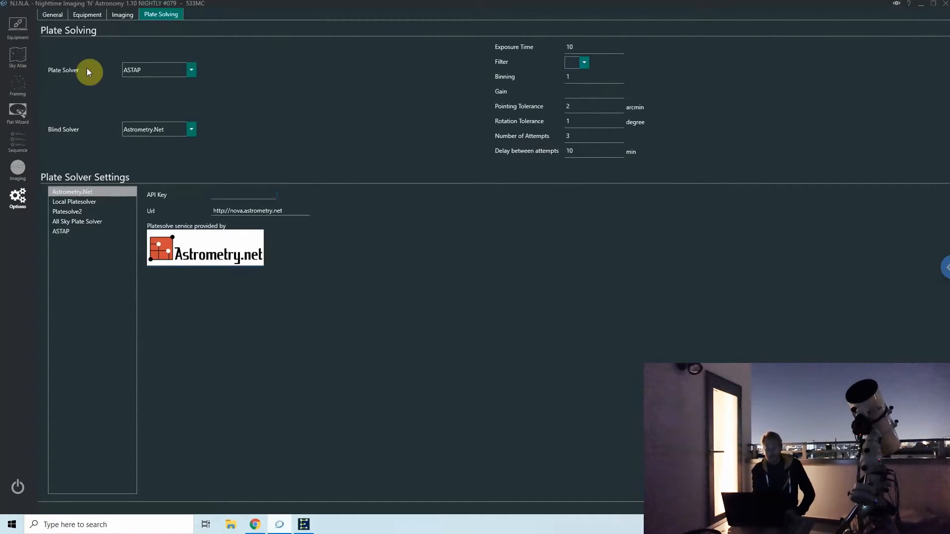
Step: Return to the equipment options and review the filter wheel table with its focus offsets
{"action": "left_click", "coordinate": [52, 16]}
{"action": "left_click", "coordinate": [87, 14]}
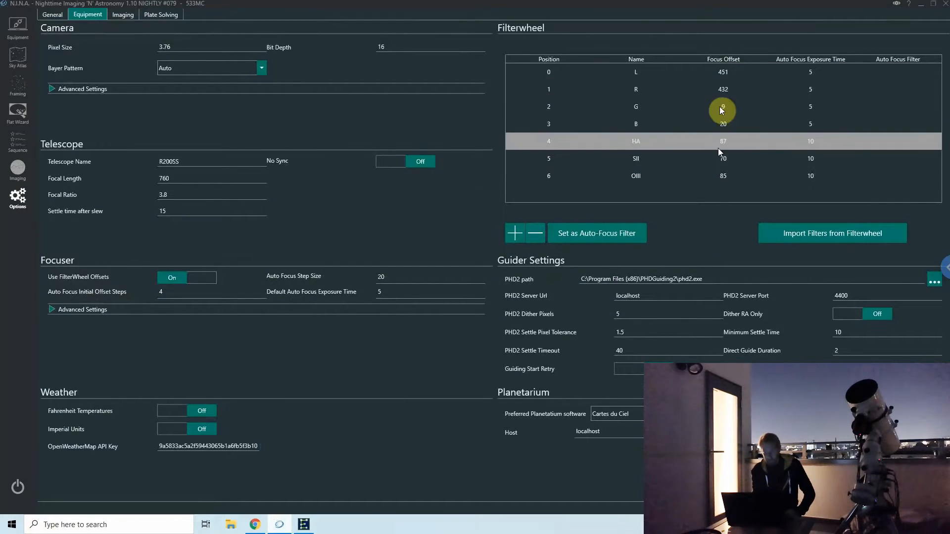
{"action": "left_click", "coordinate": [16, 211]}
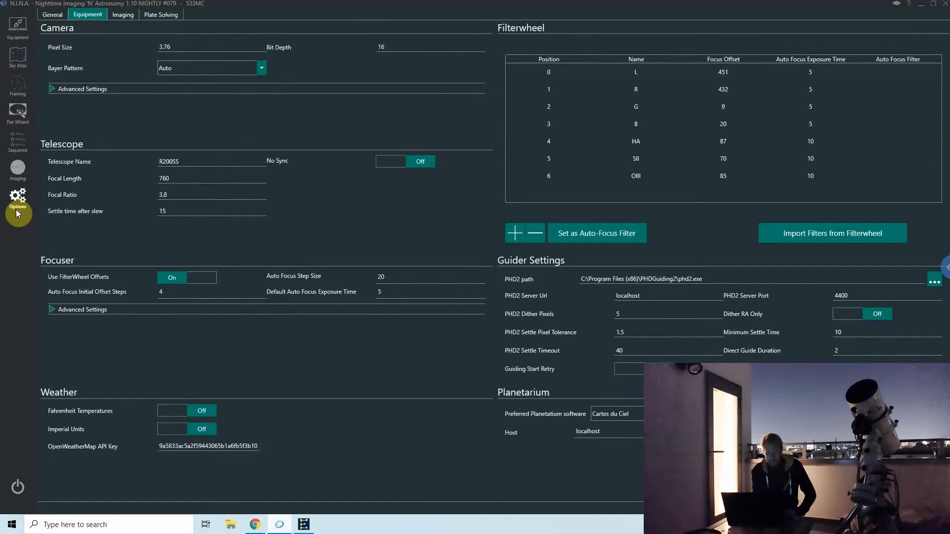
Step: Review the pointing tolerance, rotation tolerance, number of attempts and delay between attempts in the plate solving options
{"action": "left_click", "coordinate": [160, 14]}
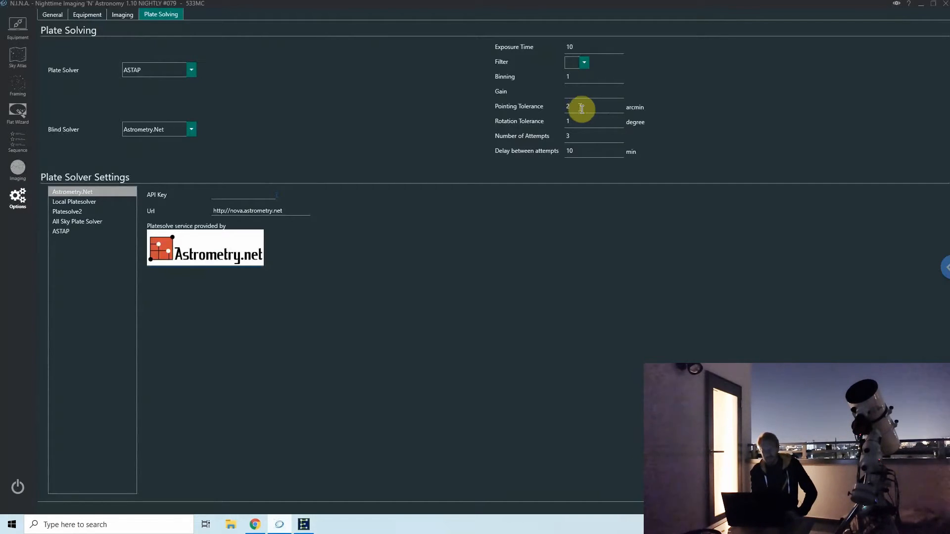
{"action": "left_click", "coordinate": [593, 119]}
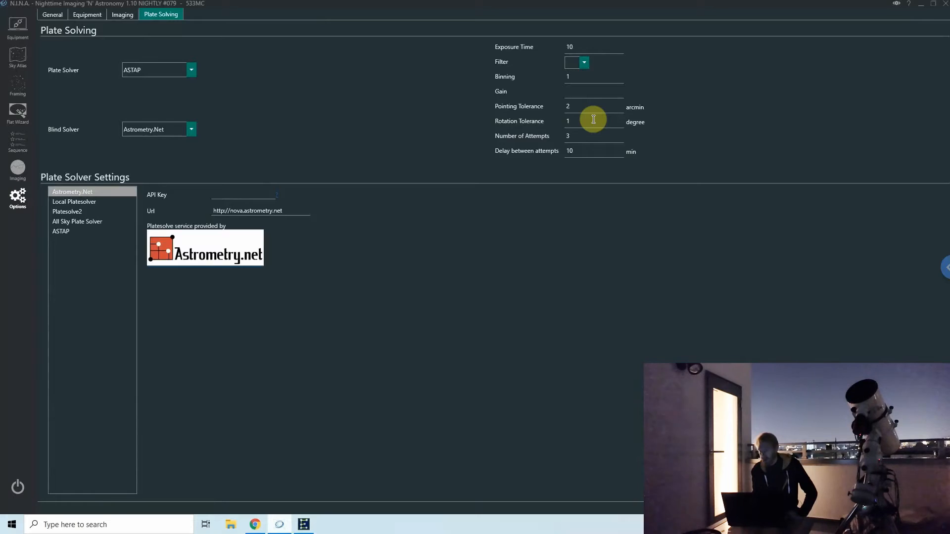
{"action": "left_click", "coordinate": [601, 140]}
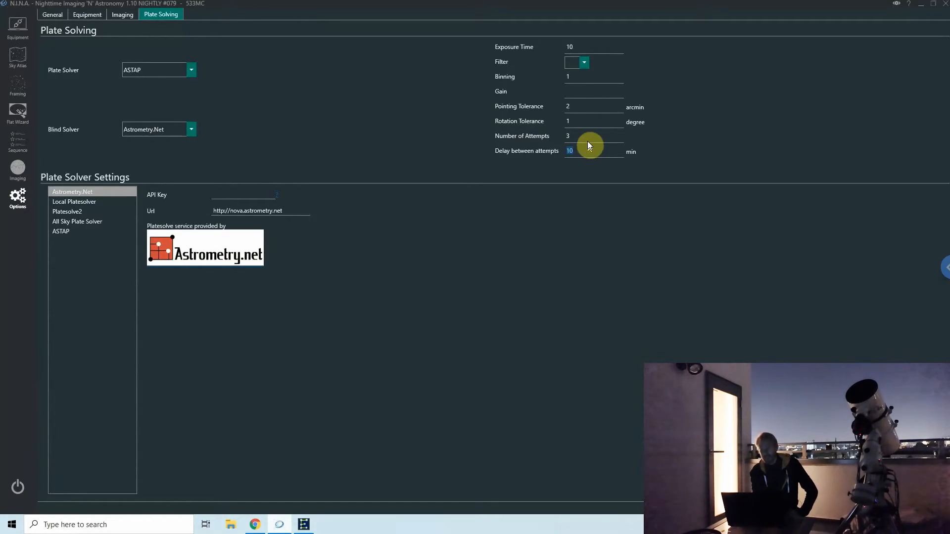
{"action": "left_click", "coordinate": [589, 137]}
{"action": "left_click", "coordinate": [588, 152]}
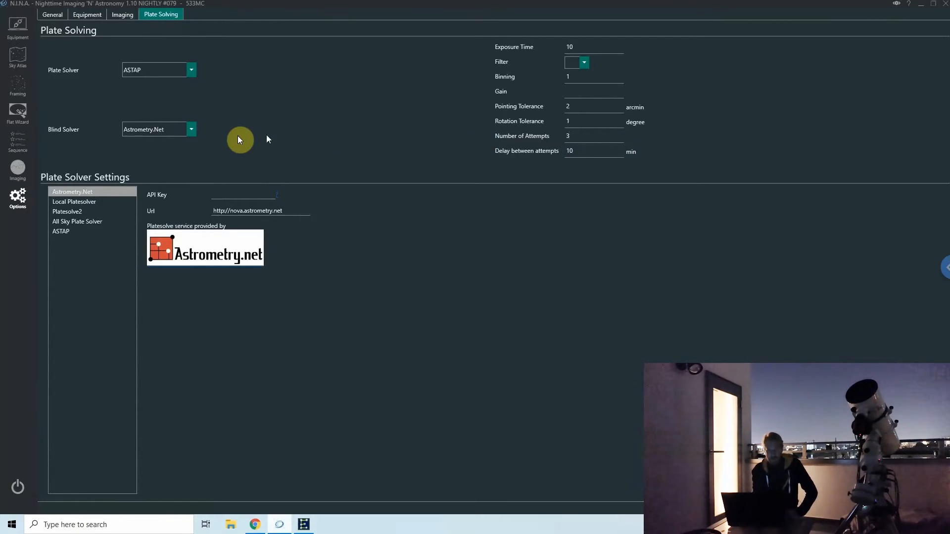
Step: Compare the Sync option of the imaging plate solving tool with the telescope's No Sync setting in the equipment options
{"action": "left_click", "coordinate": [25, 170]}
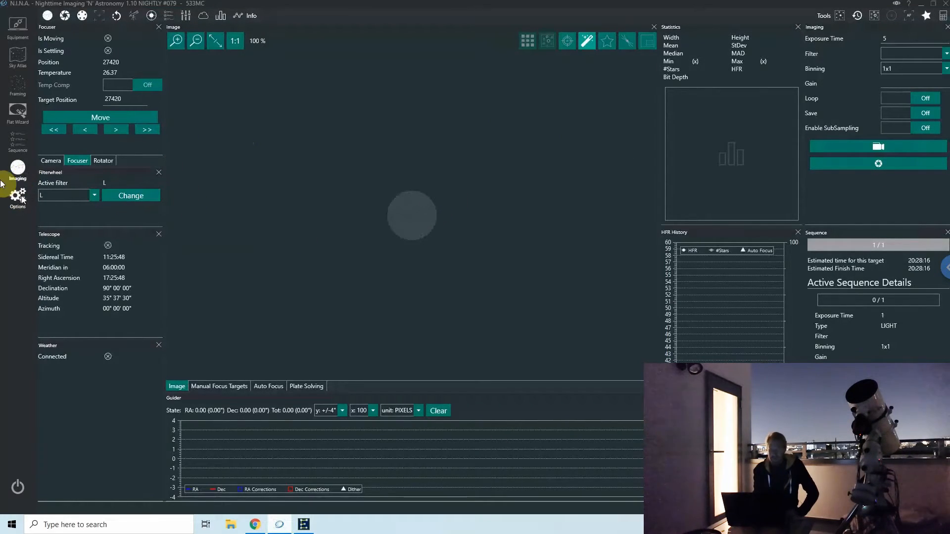
{"action": "left_click", "coordinate": [304, 385]}
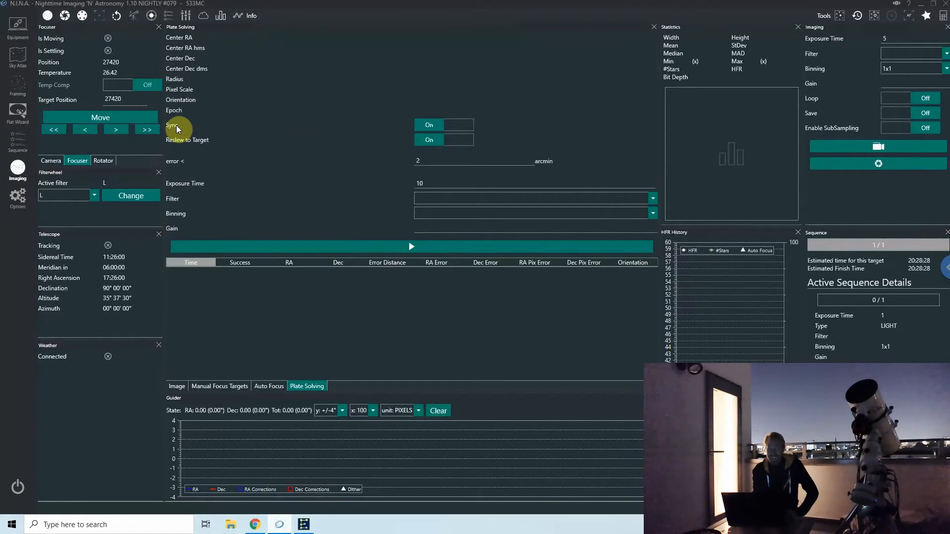
{"action": "left_click", "coordinate": [16, 198]}
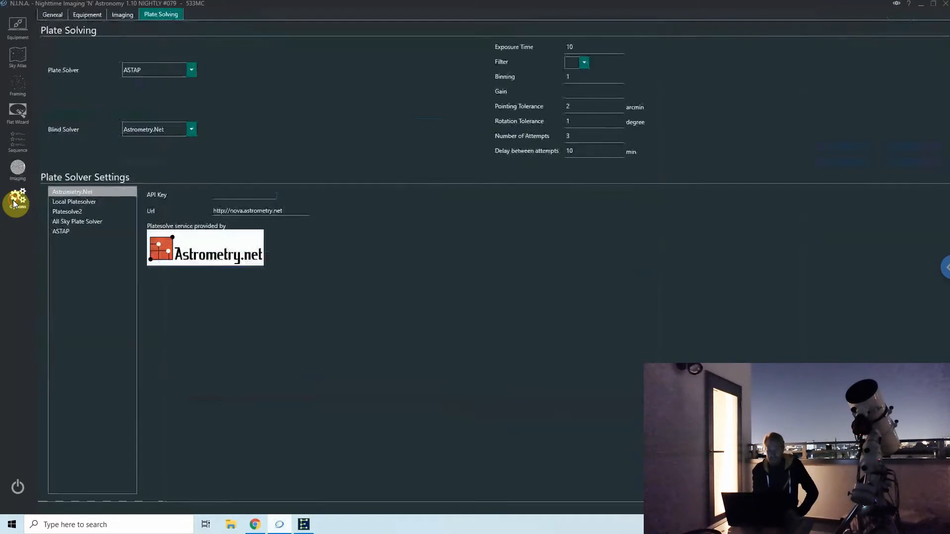
{"action": "left_click", "coordinate": [88, 15]}
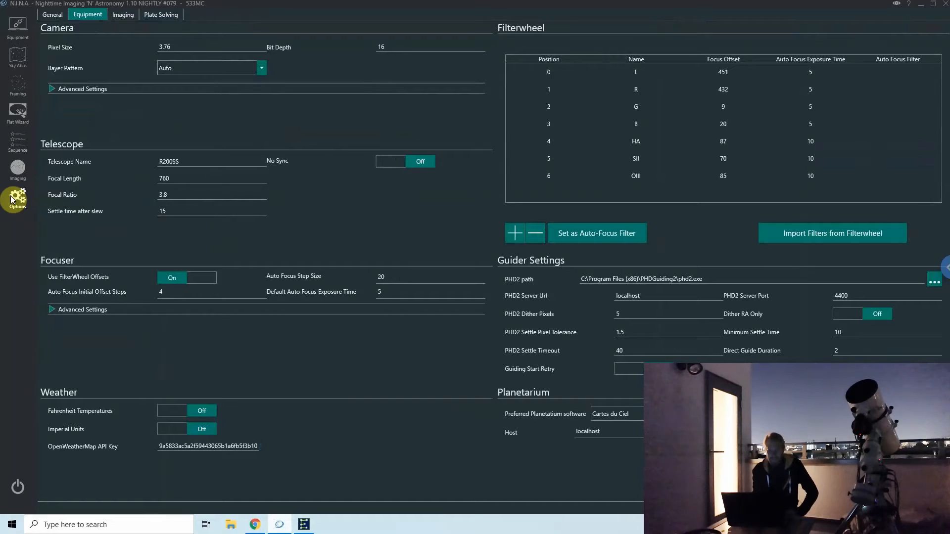
{"action": "left_click", "coordinate": [19, 169]}
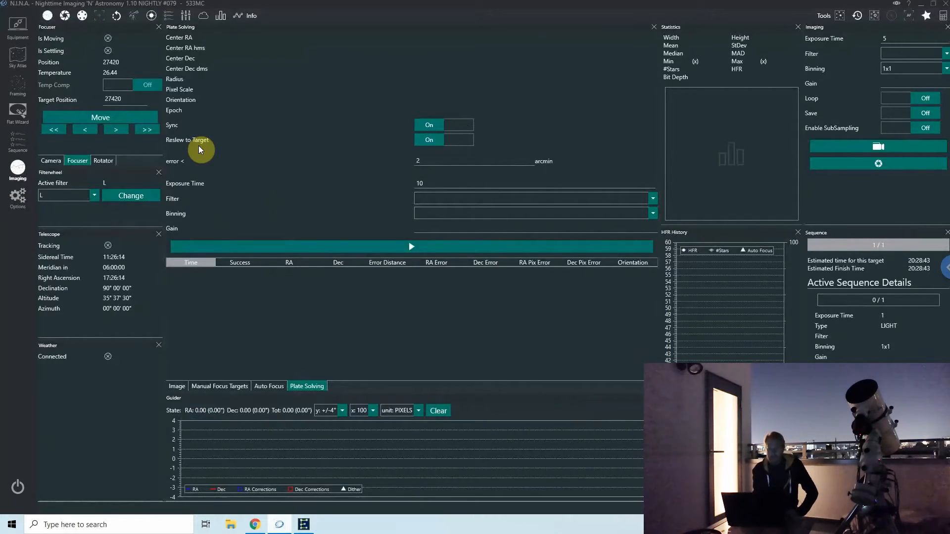
Step: Check the error threshold, exposure time and gain of the imaging plate solving tool against the plate solving options
{"action": "double_click", "coordinate": [438, 161]}
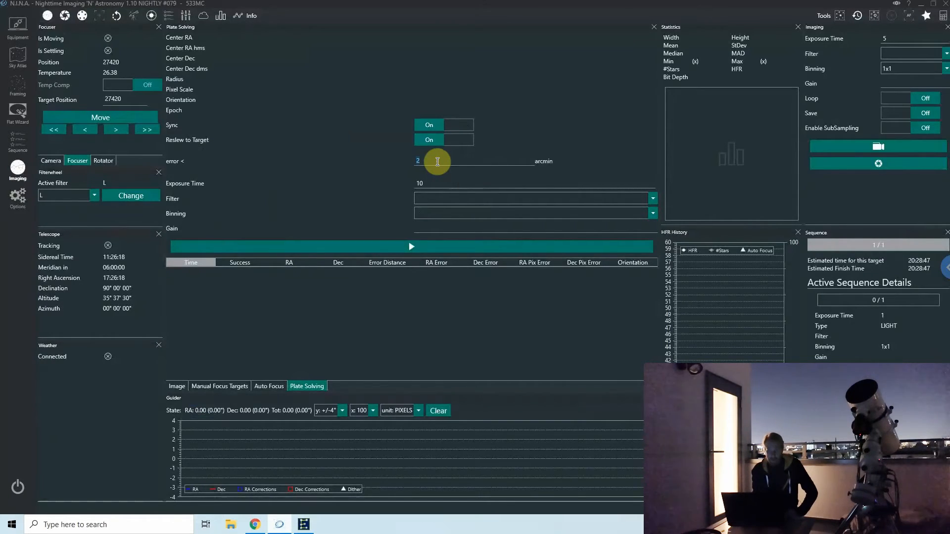
{"action": "double_click", "coordinate": [439, 187]}
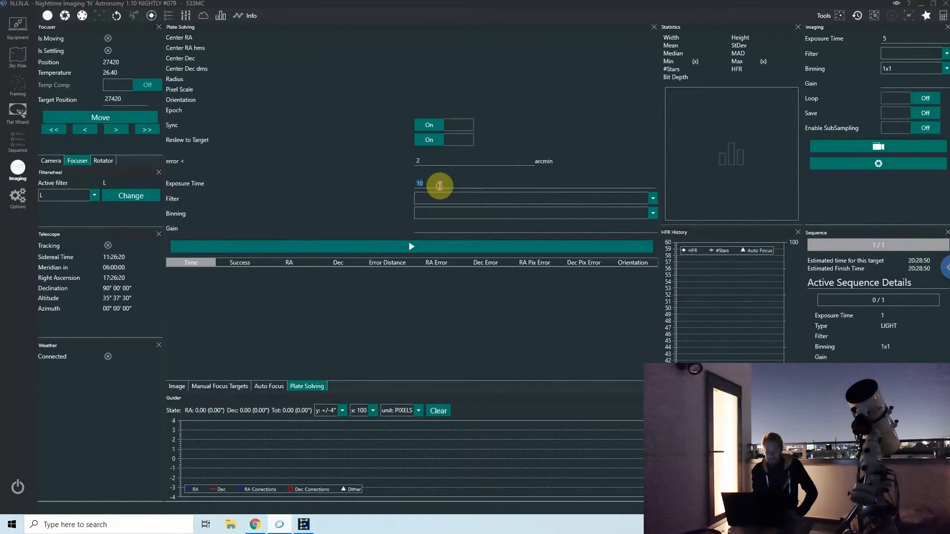
{"action": "left_click", "coordinate": [465, 226]}
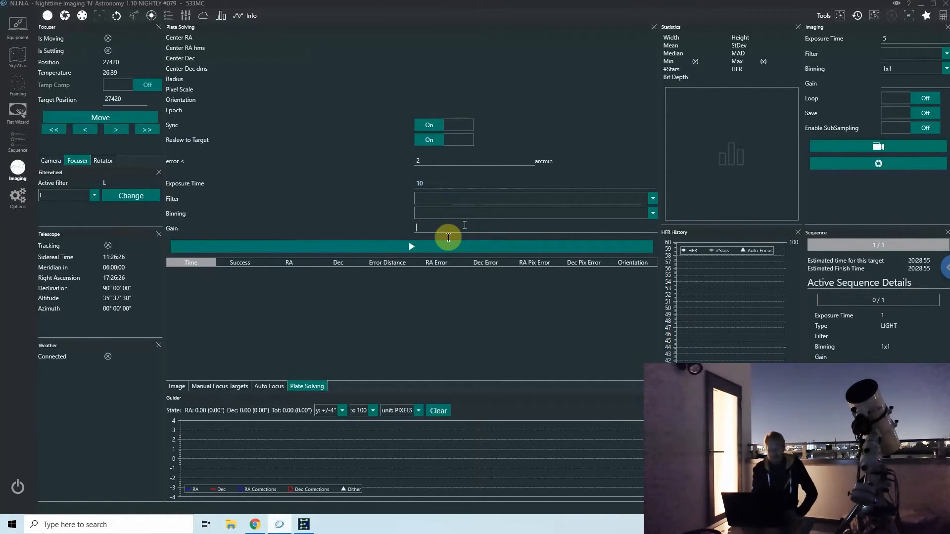
{"action": "left_click", "coordinate": [20, 200]}
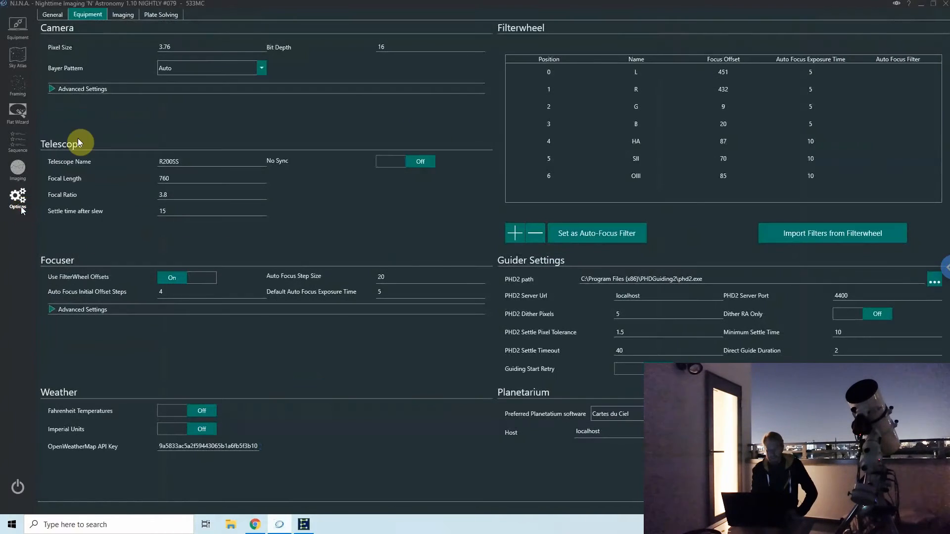
{"action": "left_click", "coordinate": [166, 15]}
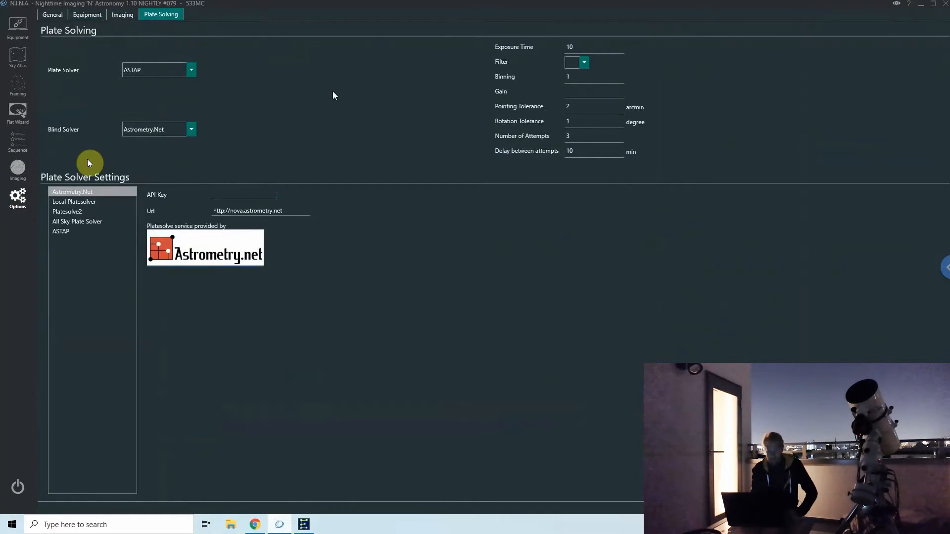
{"action": "left_click", "coordinate": [20, 172]}
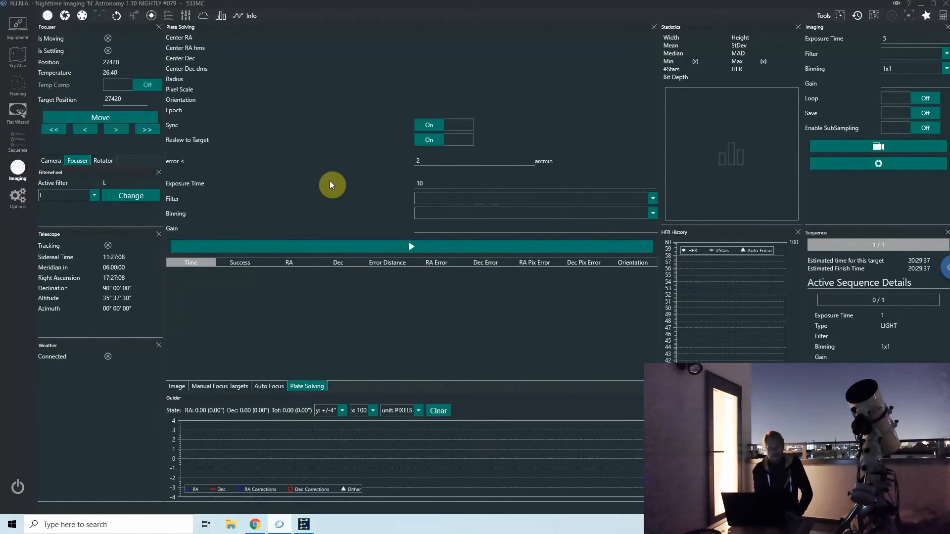
Step: Slew the telescope to the galaxy NGC 4565 from the Sky Atlas results
{"action": "left_click", "coordinate": [18, 147]}
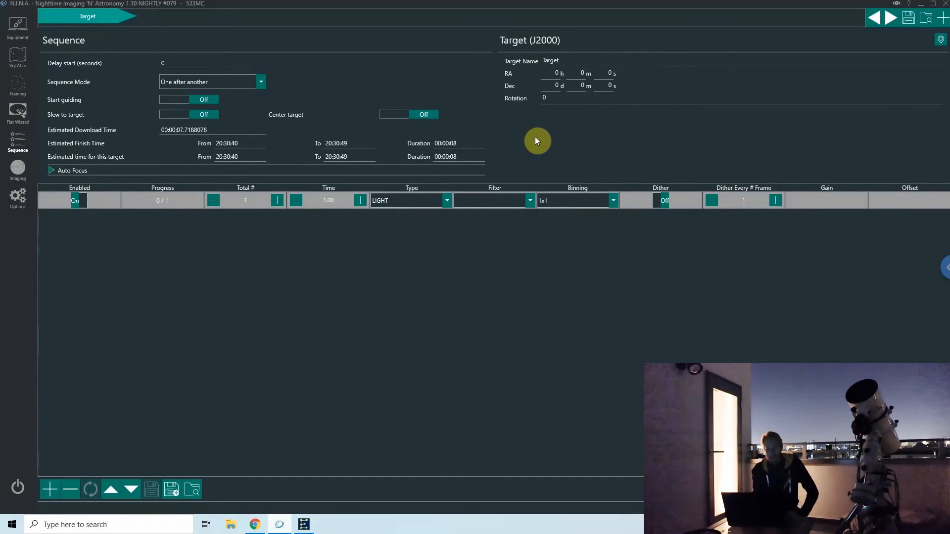
{"action": "left_click", "coordinate": [17, 33]}
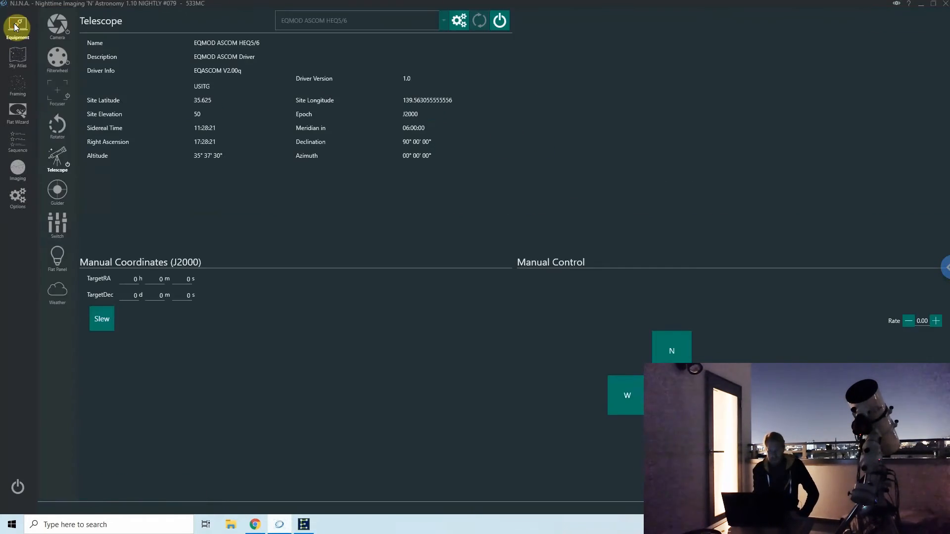
{"action": "left_click", "coordinate": [18, 51]}
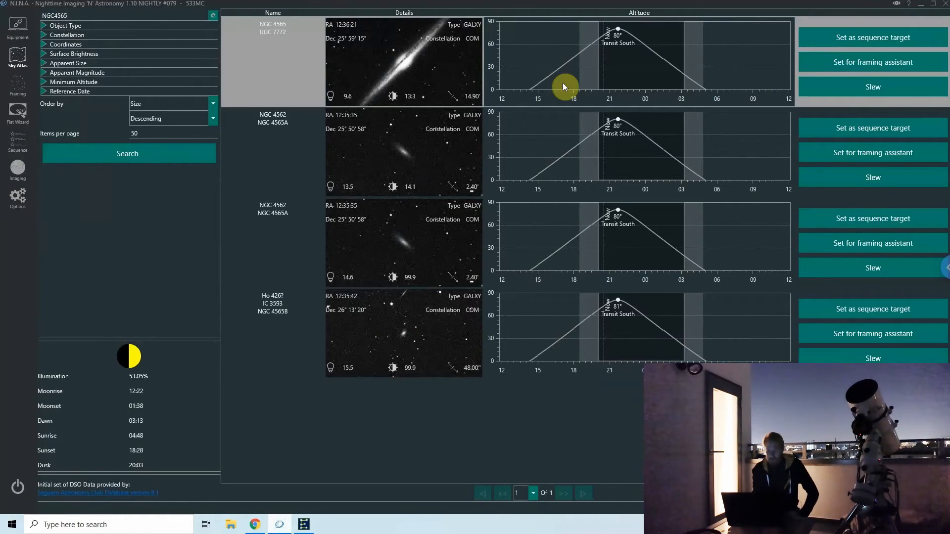
{"action": "left_click", "coordinate": [882, 90]}
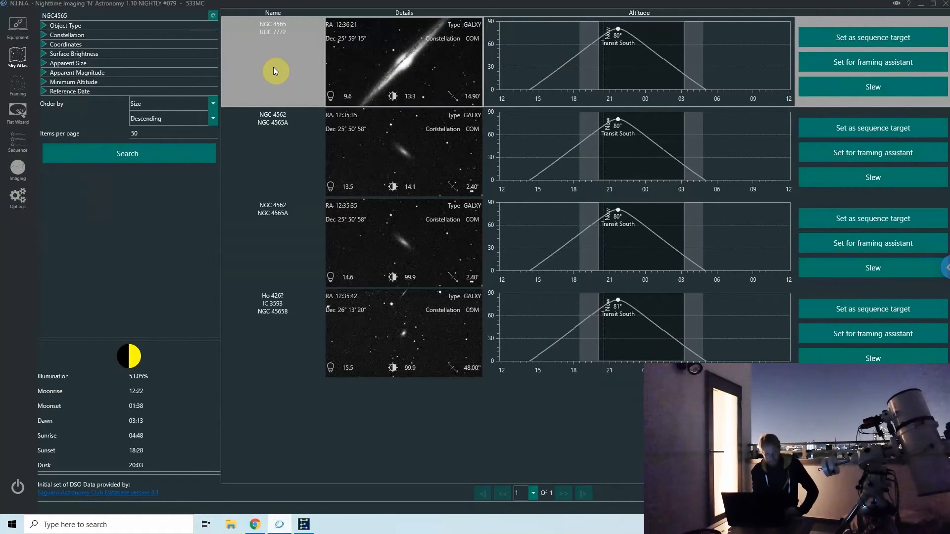
Step: Capture a 5-second test exposure in the imaging view and fit the whole image to the display
{"action": "left_click", "coordinate": [18, 169]}
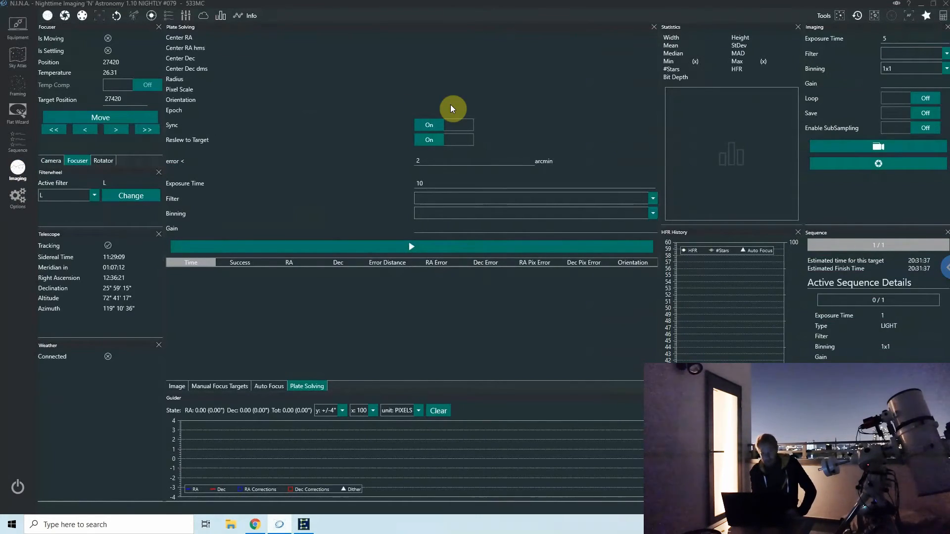
{"action": "left_click", "coordinate": [177, 387]}
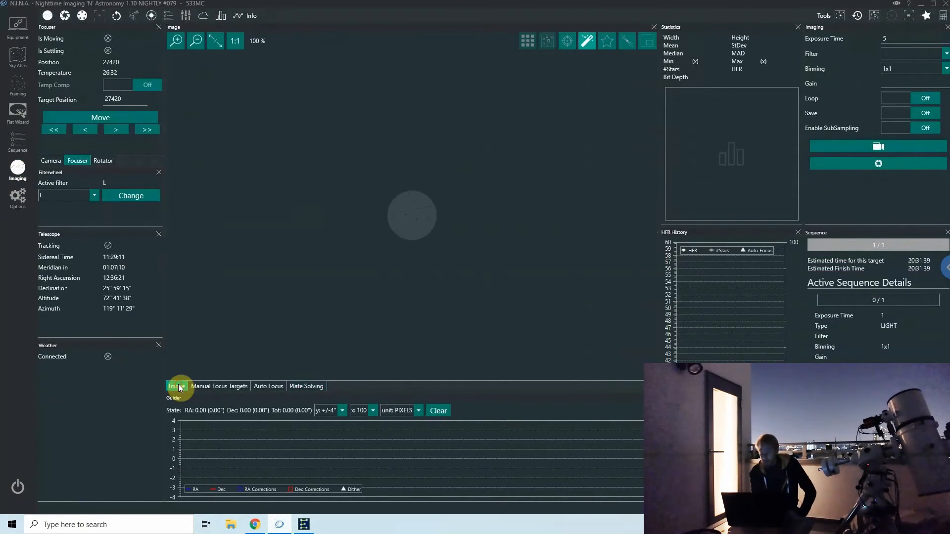
{"action": "left_click", "coordinate": [859, 169]}
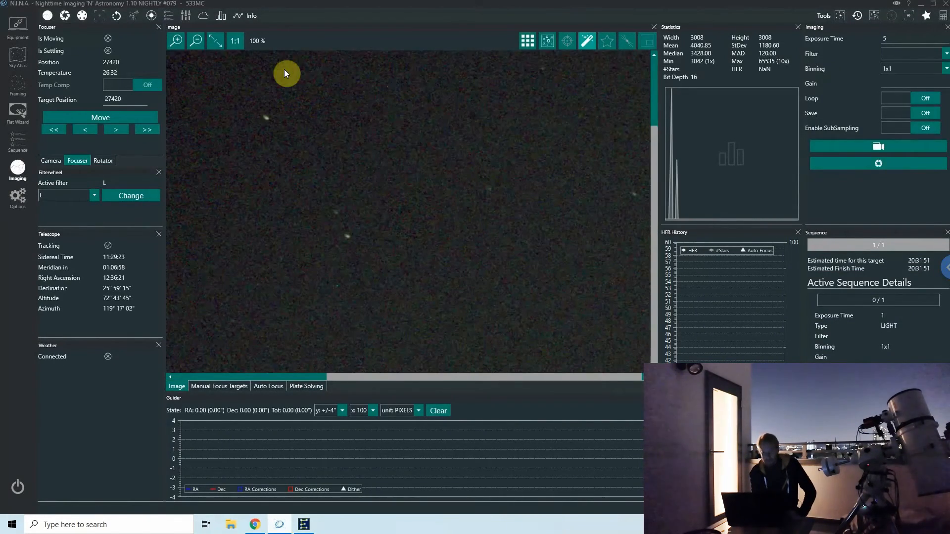
{"action": "left_click", "coordinate": [221, 43]}
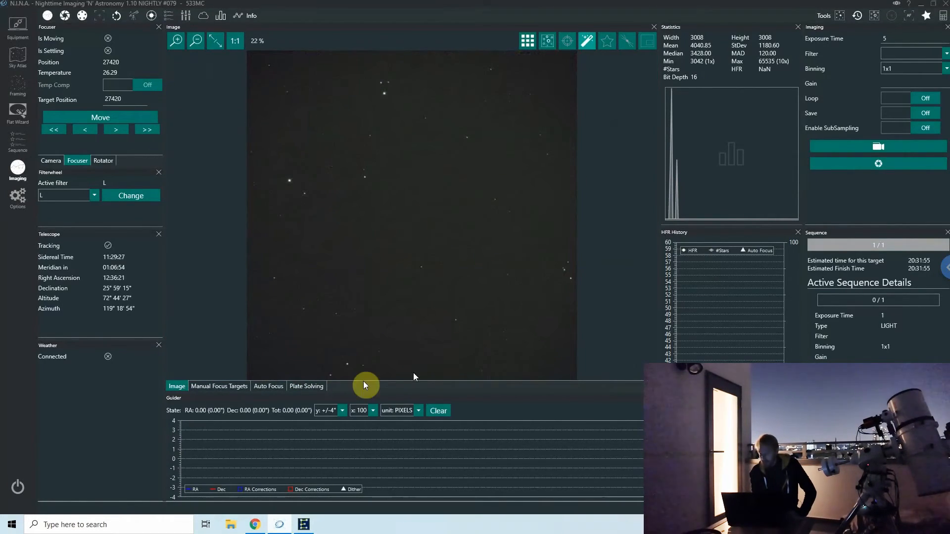
Step: Run plate solving with Sync and Reslew to Target on, a 2 arcmin error limit and 10-second exposure, and view the resulting image
{"action": "left_click", "coordinate": [269, 387]}
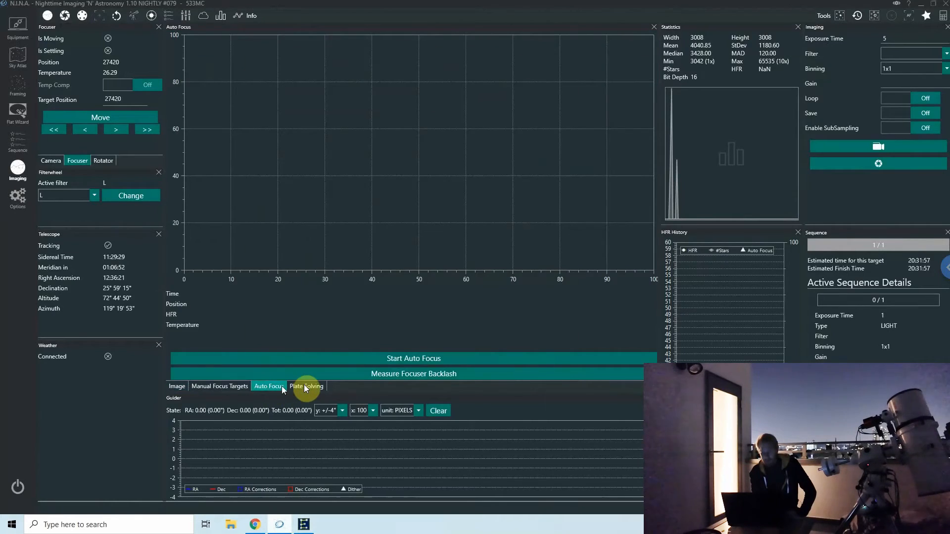
{"action": "left_click", "coordinate": [306, 386]}
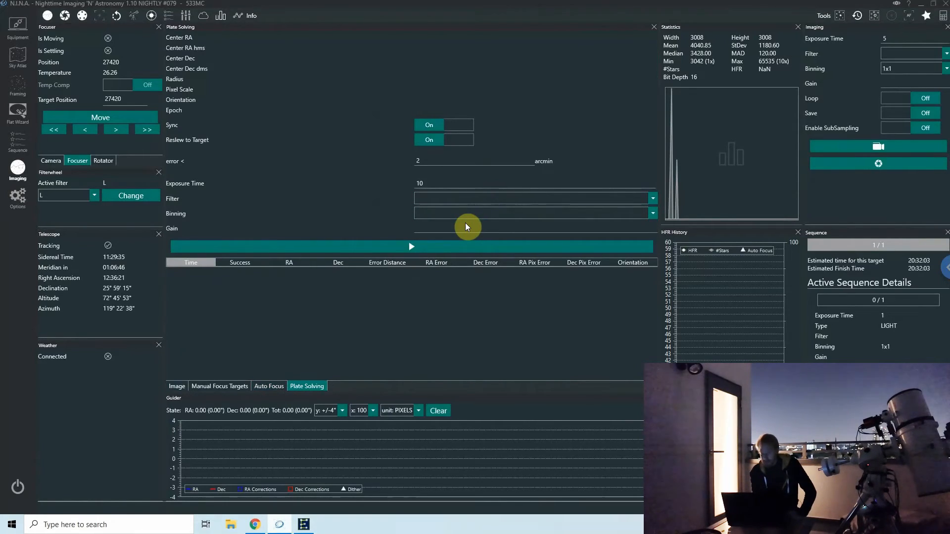
{"action": "left_click", "coordinate": [411, 247]}
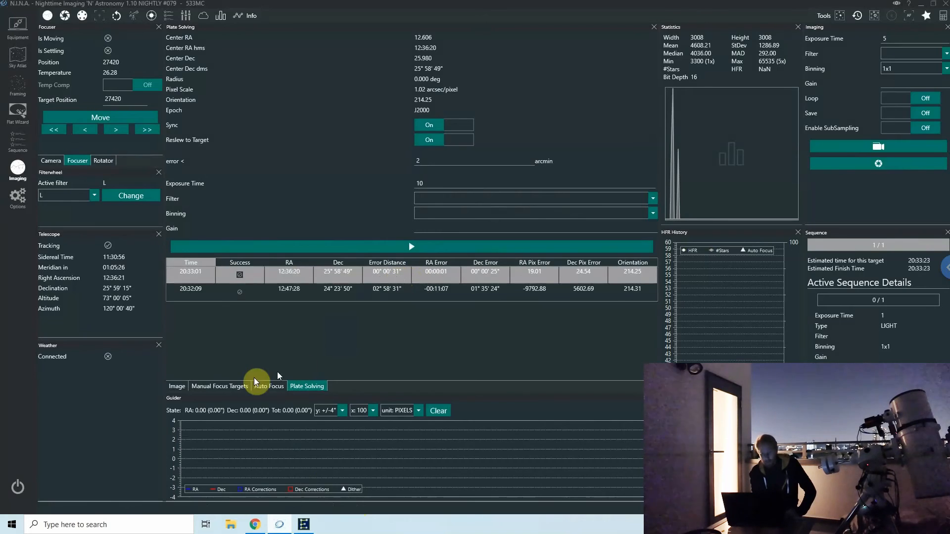
{"action": "left_click", "coordinate": [177, 387]}
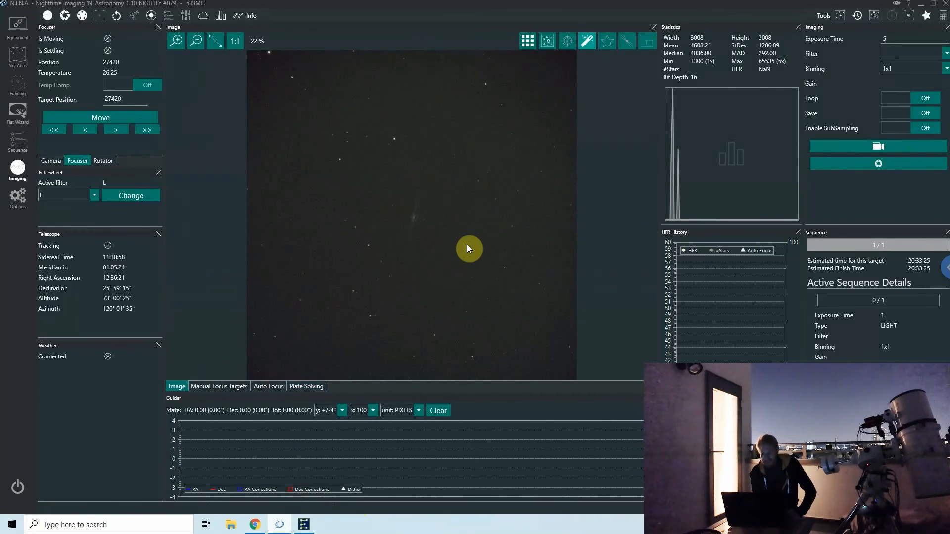